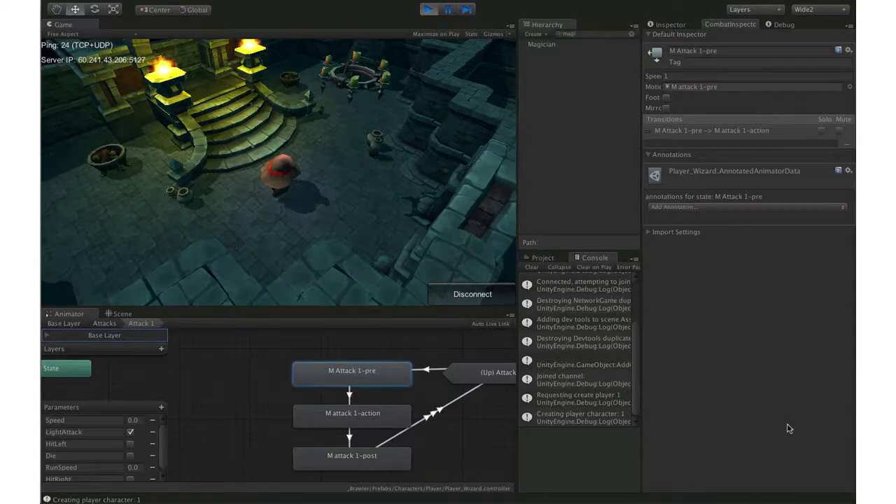
Examine the Magician object's components and the annotations of the M Attack 1-pre state in the combat inspector.
{"action": "left_click", "coordinate": [610, 45]}
{"action": "left_click", "coordinate": [665, 24]}
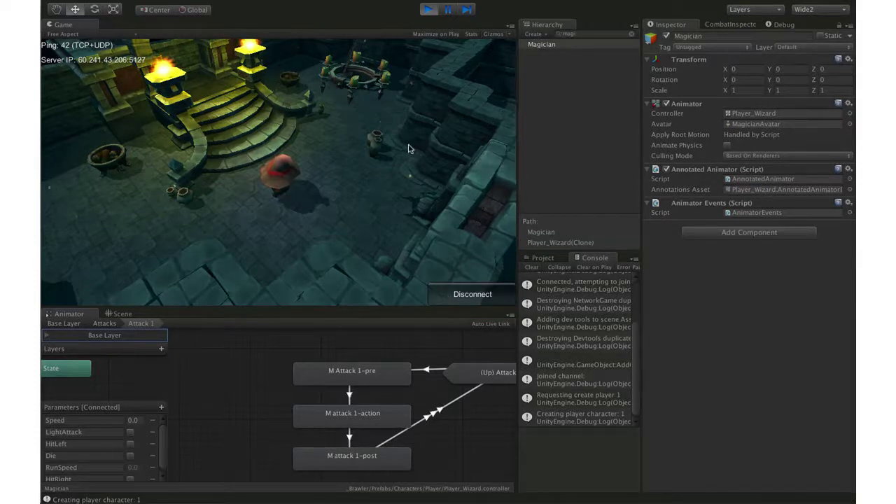
{"action": "left_click", "coordinate": [713, 26]}
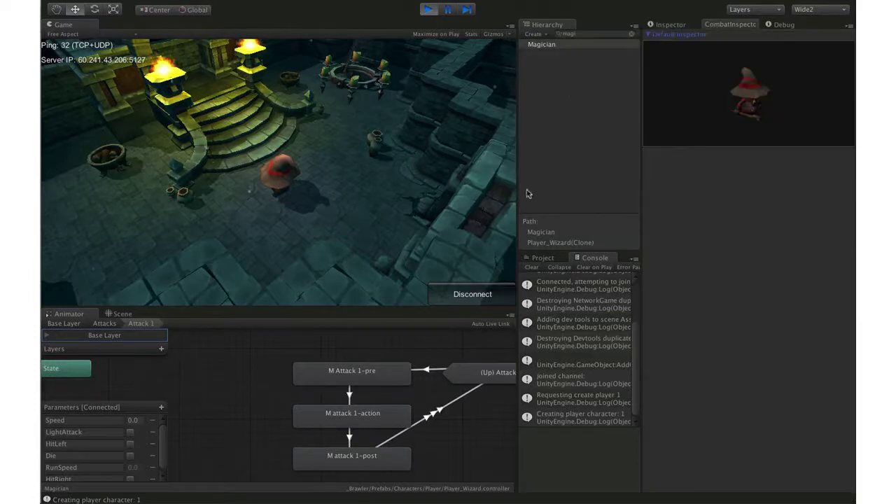
{"action": "left_click", "coordinate": [339, 371]}
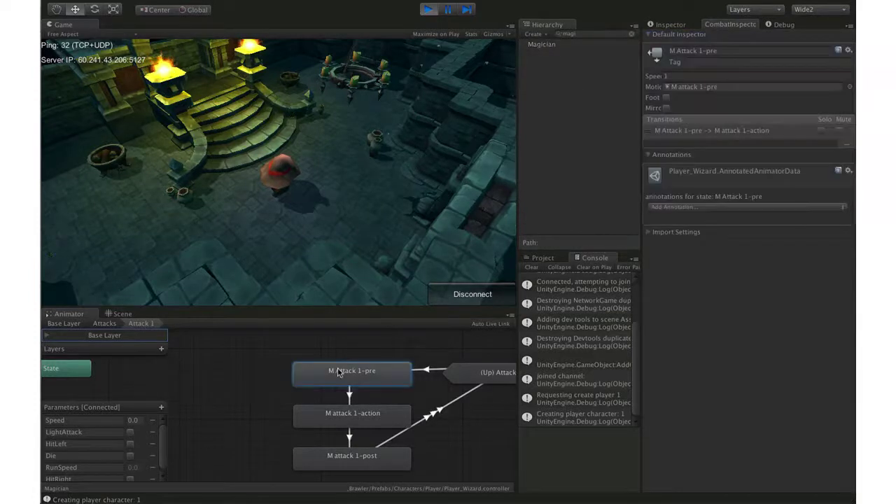
{"action": "left_click", "coordinate": [227, 388]}
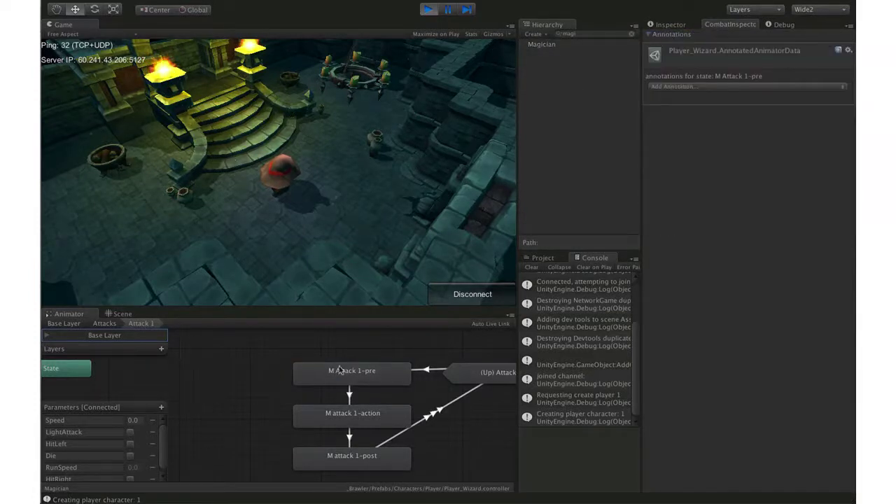
Control the wizard in the running game while watching the Attack 1 states in the animator.
{"action": "left_click", "coordinate": [362, 65]}
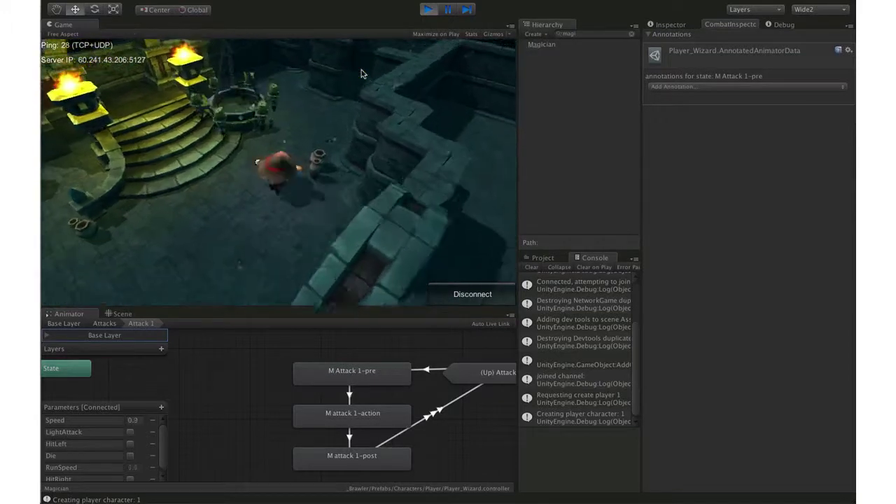
{"action": "left_click", "coordinate": [361, 74]}
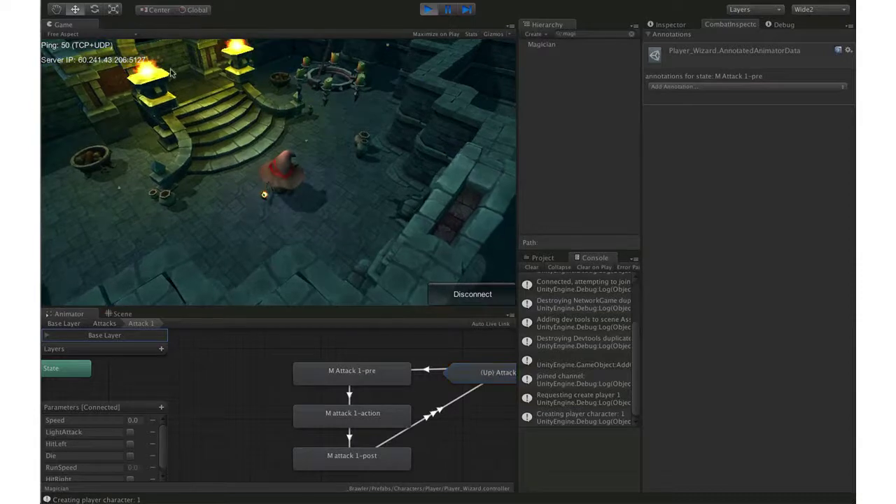
{"action": "left_click", "coordinate": [361, 202]}
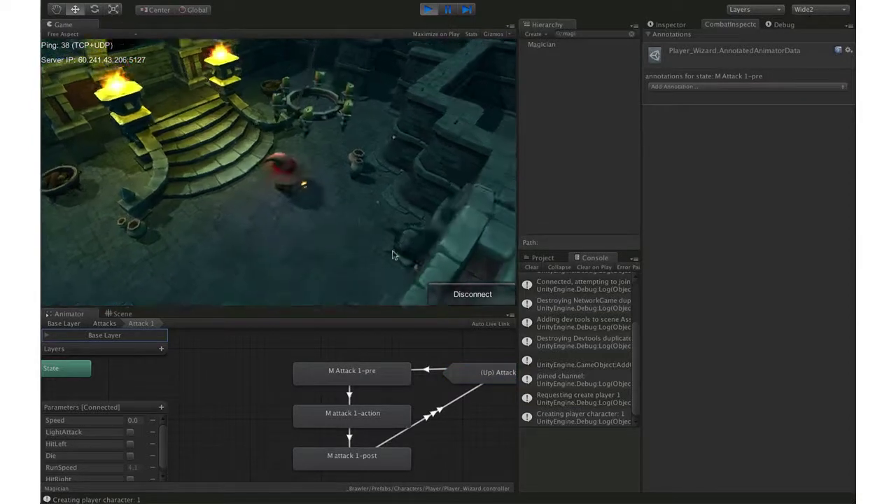
Add a FireProjectileAnnotation to the M attack 1-action state of Attack 1.
{"action": "left_click", "coordinate": [348, 424]}
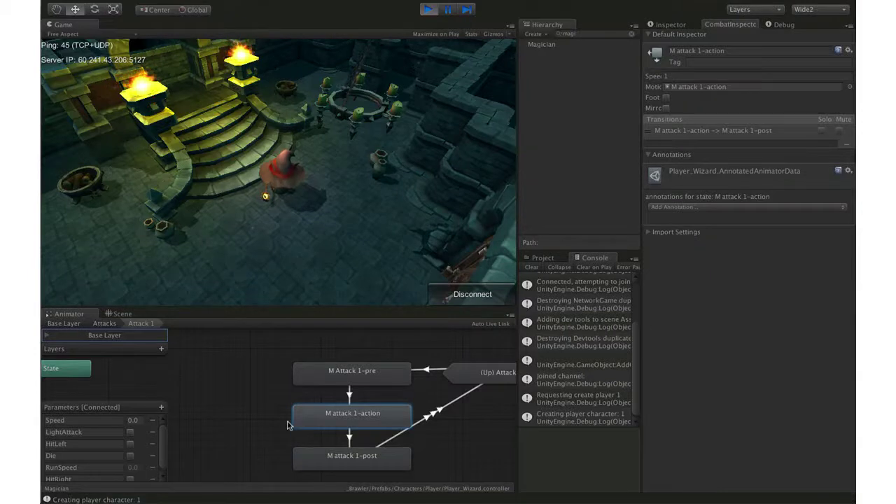
{"action": "left_click", "coordinate": [725, 207]}
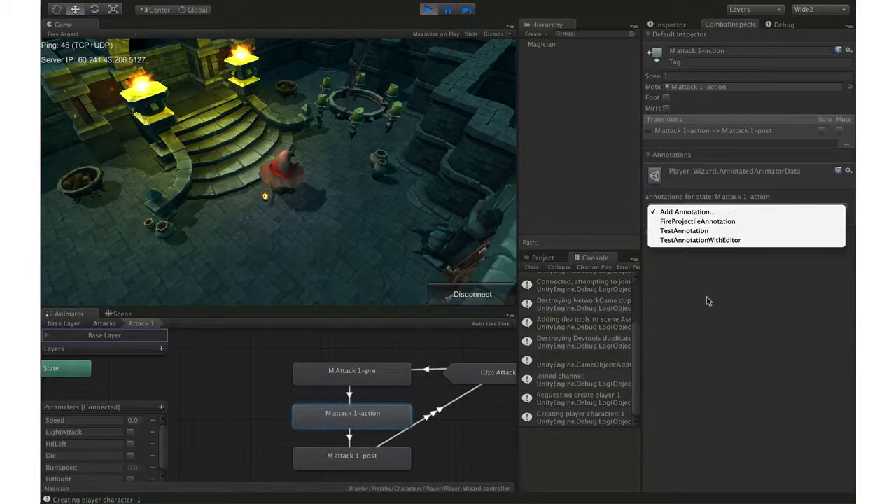
{"action": "left_click", "coordinate": [736, 222]}
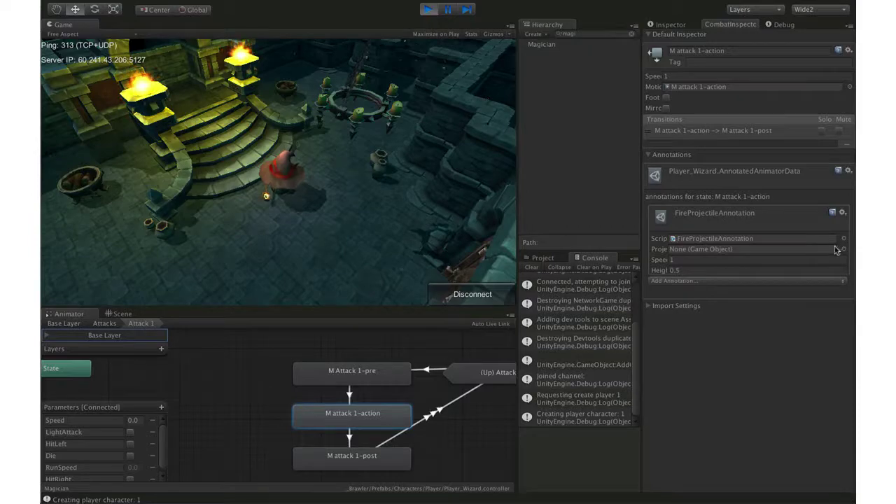
Open the FireProjectileAnnotation script in the code editor and review its public fields, Annotation base class and OnStateEnter method.
{"action": "double_click", "coordinate": [813, 238]}
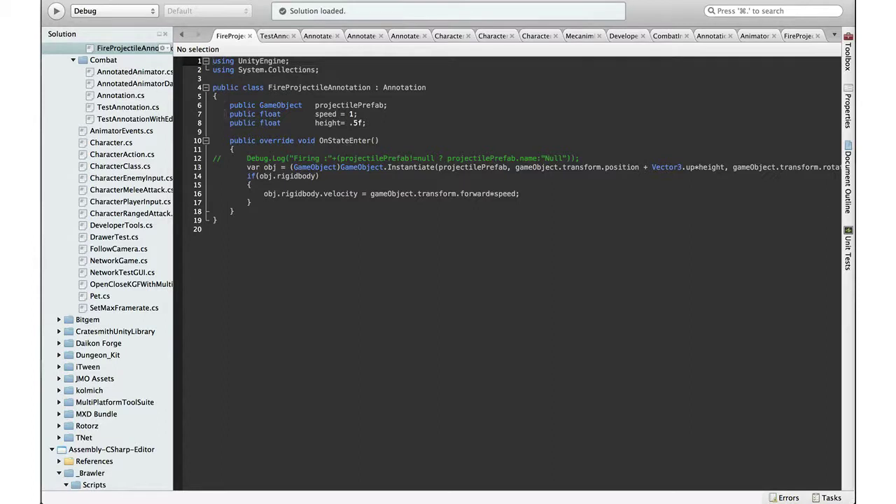
{"action": "left_click_drag", "start_coordinate": [226, 106], "coordinate": [414, 132]}
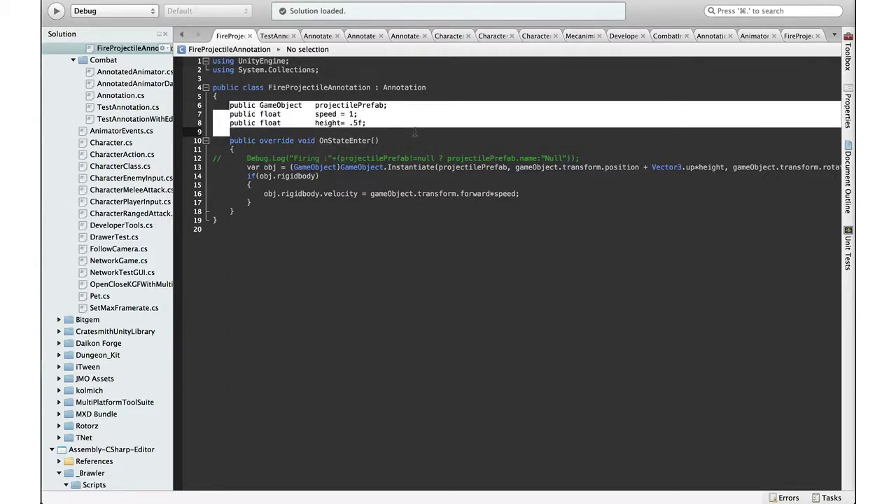
{"action": "left_click", "coordinate": [408, 89]}
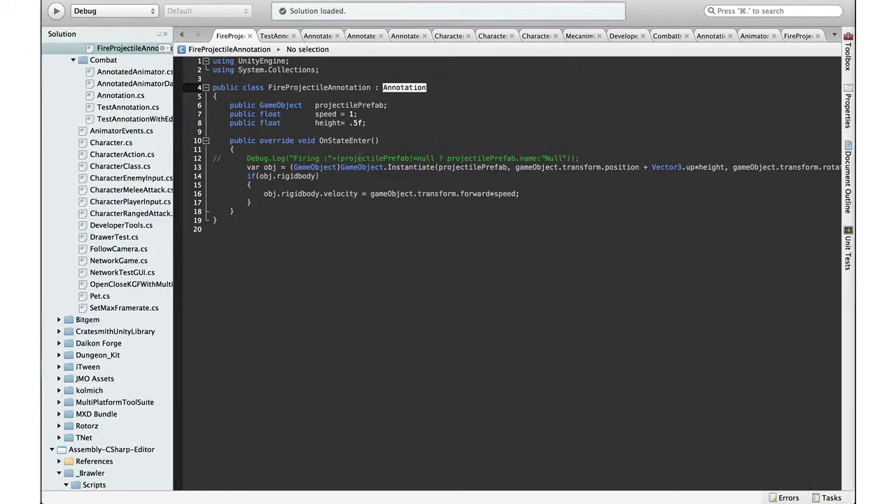
{"action": "mouse_move", "coordinate": [328, 196]}
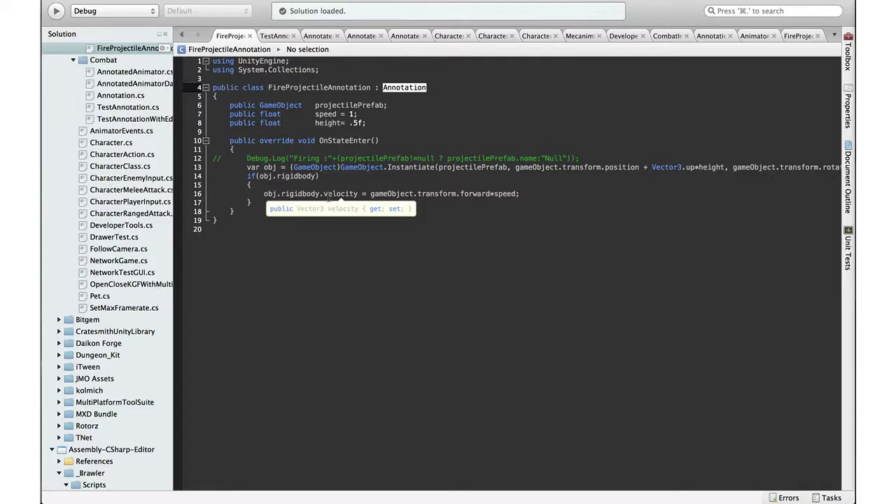
{"action": "left_click", "coordinate": [271, 167]}
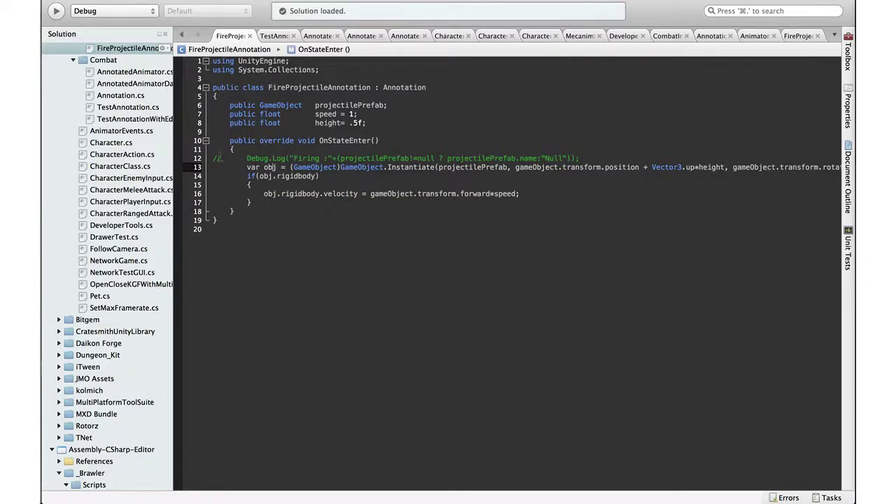
{"action": "left_click_drag", "start_coordinate": [215, 158], "coordinate": [316, 204]}
{"action": "key", "text": "Right"}
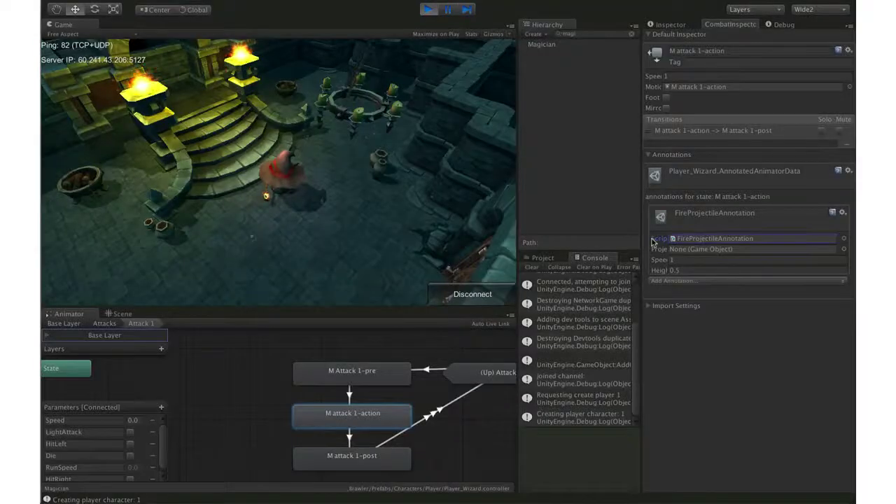
Assign the FireballSmall prefab as the projectile of Attack 1's annotation and set its speed to 7.
{"action": "left_click", "coordinate": [843, 249]}
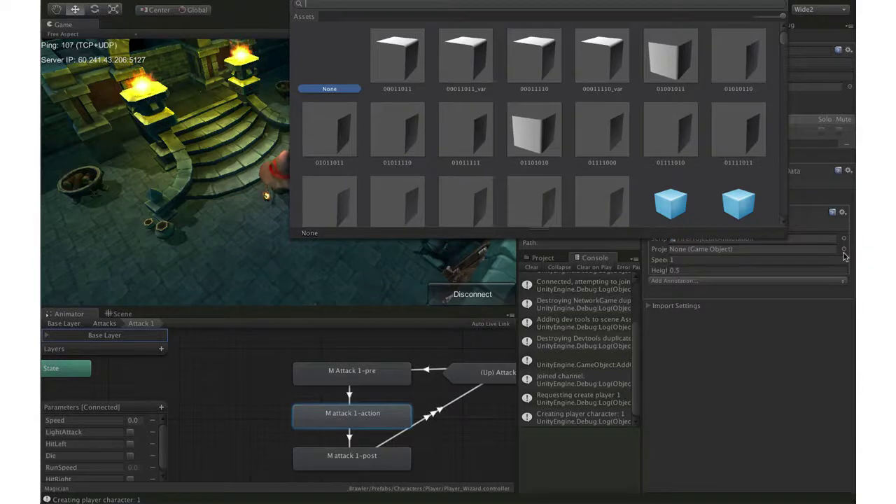
{"action": "type", "text": "fireballsmall"}
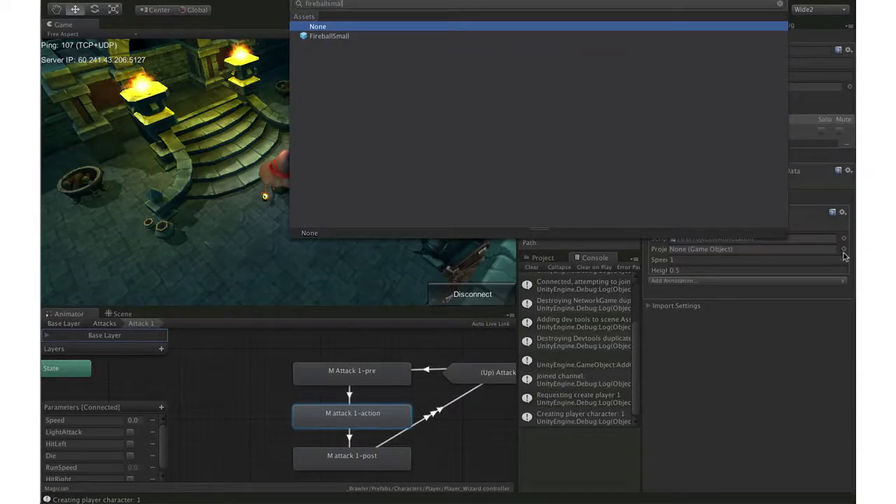
{"action": "key", "text": "Down"}
{"action": "key", "text": "Return"}
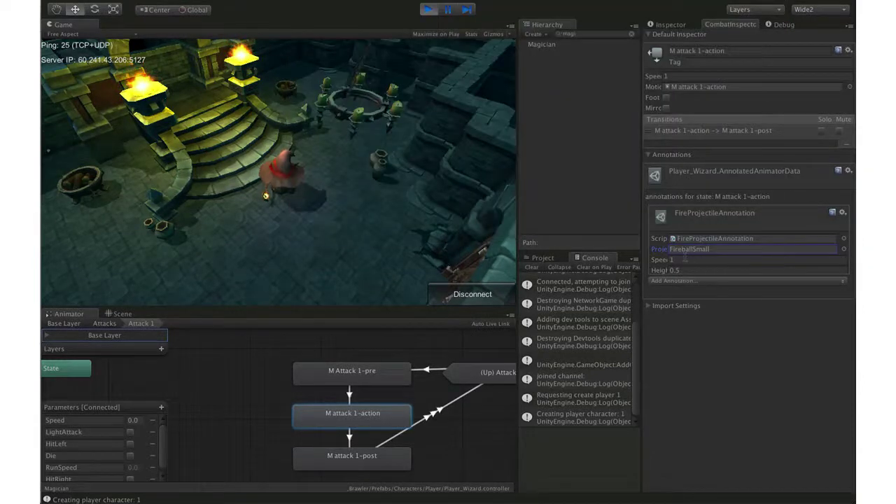
{"action": "left_click", "coordinate": [684, 259]}
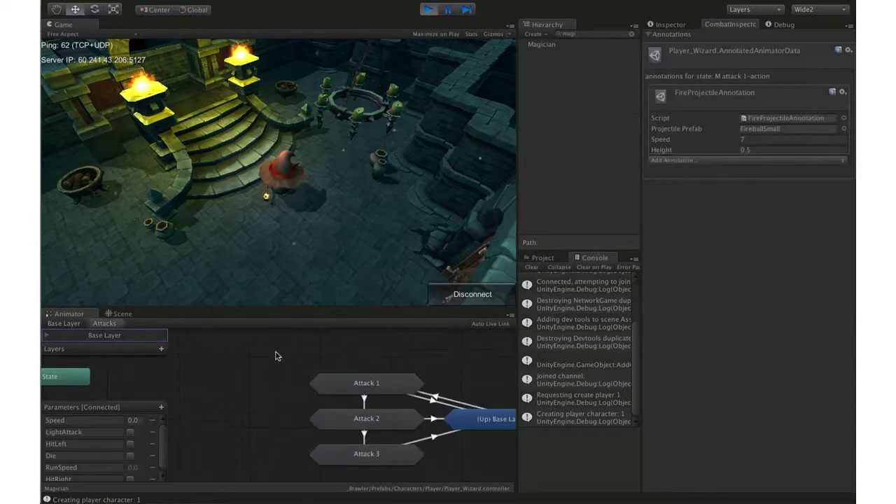
Open the Attack 2 sub-state machine and select its M attack 1-action state.
{"action": "double_click", "coordinate": [371, 416]}
{"action": "left_click", "coordinate": [364, 411]}
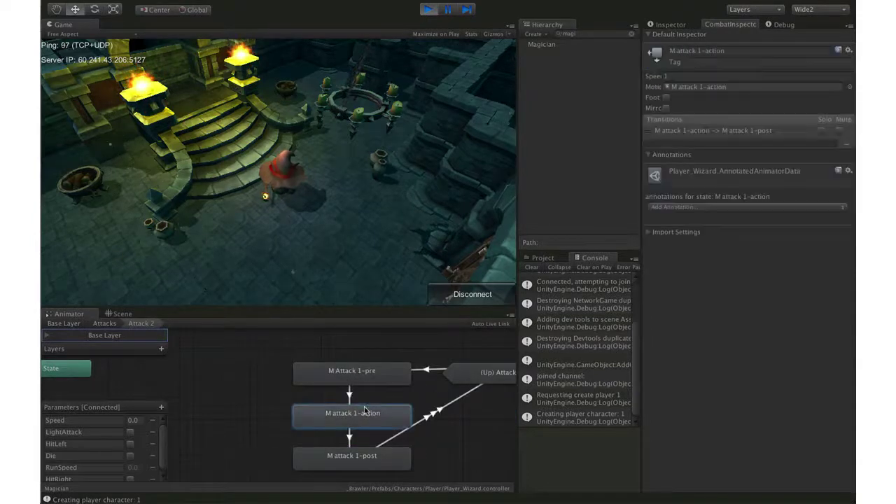
Add a FireProjectileAnnotation to Attack 2's M attack 1-action state and remove it again.
{"action": "left_click", "coordinate": [699, 206]}
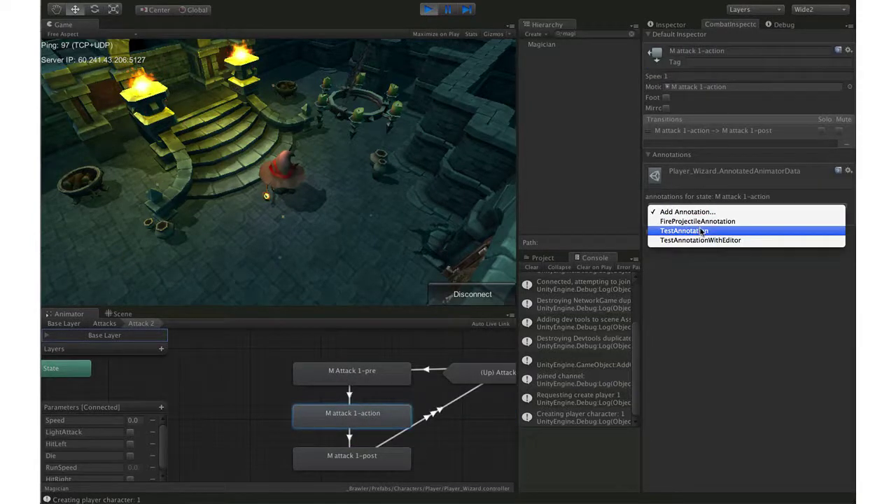
{"action": "left_click", "coordinate": [713, 223]}
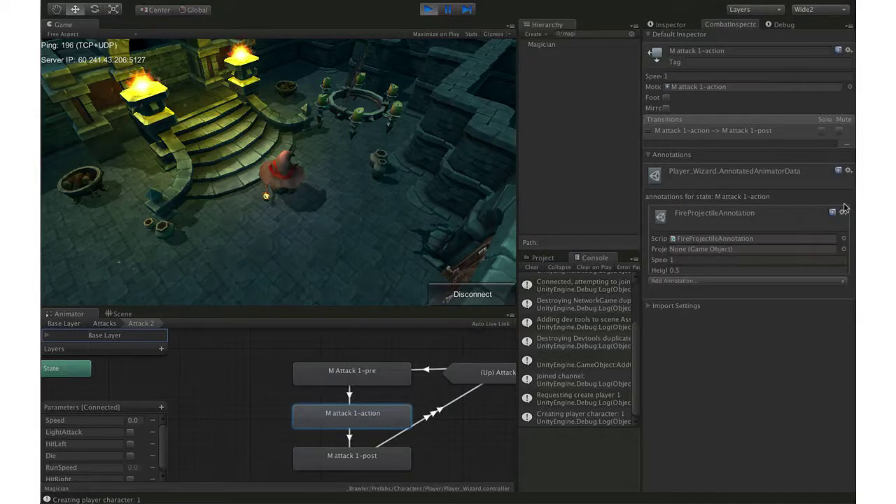
{"action": "left_click", "coordinate": [842, 211]}
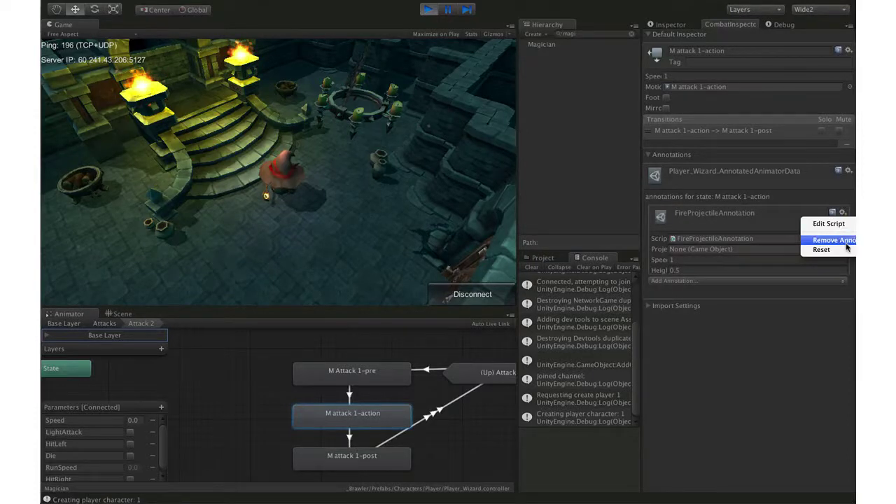
{"action": "left_click", "coordinate": [846, 243]}
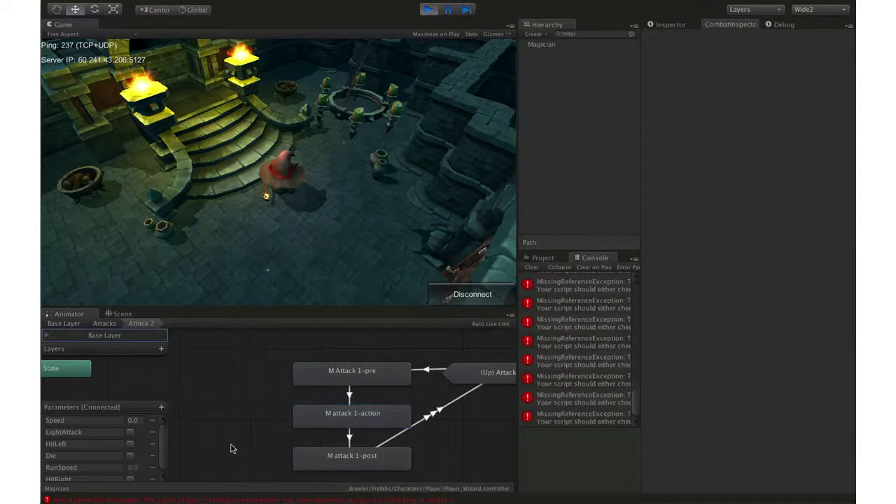
Select the M attack 1-action state in Attack 2 and add a FireProjectileAnnotation to it.
{"action": "left_click", "coordinate": [344, 413]}
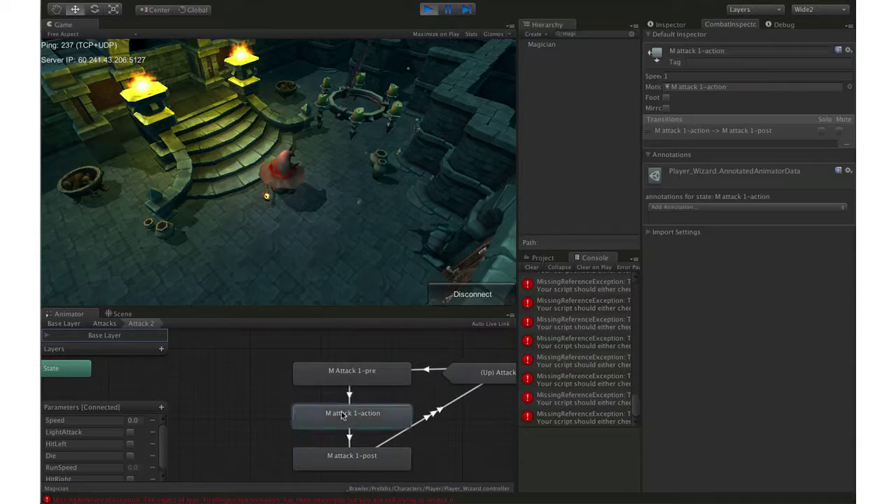
{"action": "left_click", "coordinate": [698, 207]}
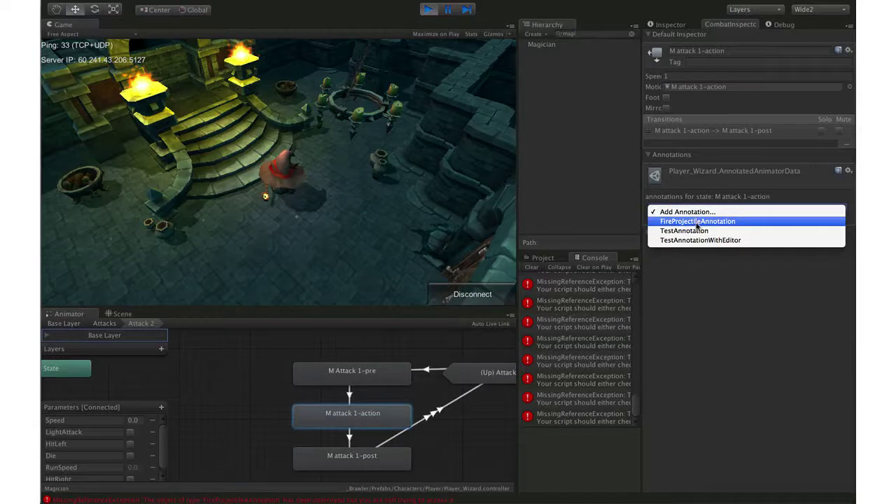
{"action": "left_click", "coordinate": [697, 222]}
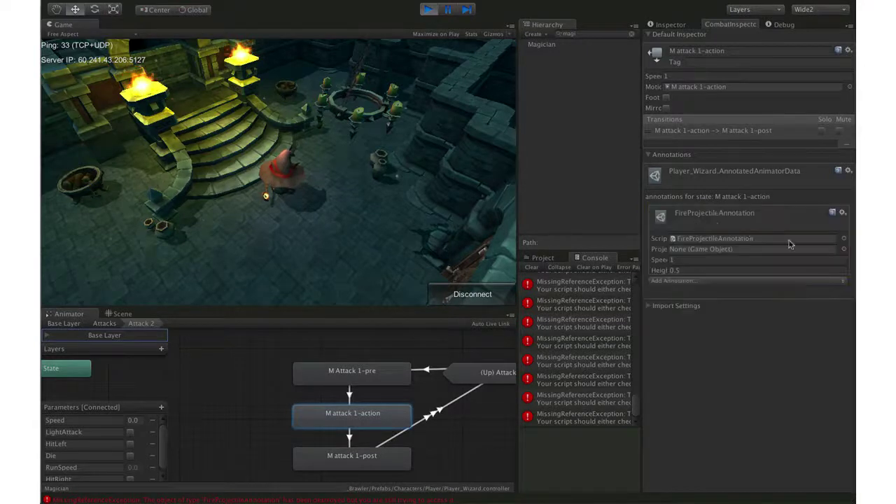
Assign the FireballSmall prefab as the projectile of Attack 2's annotation and set its speed to 7.
{"action": "left_click", "coordinate": [843, 250]}
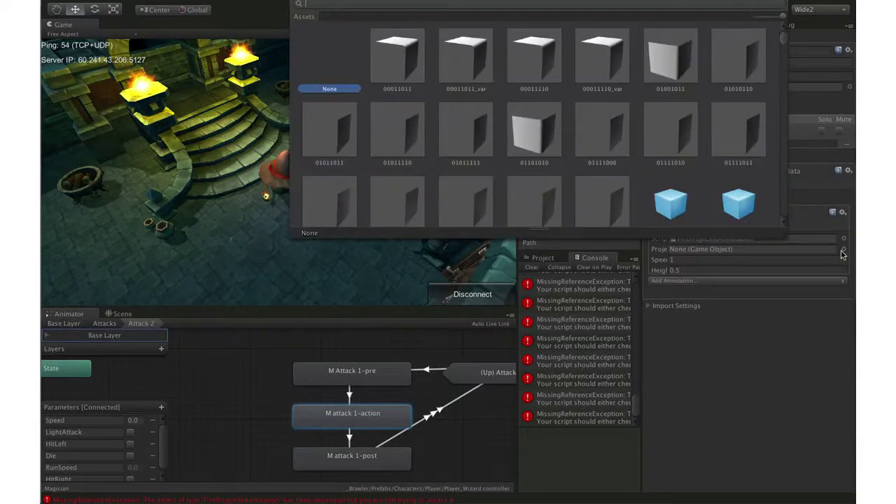
{"action": "type", "text": "fi"}
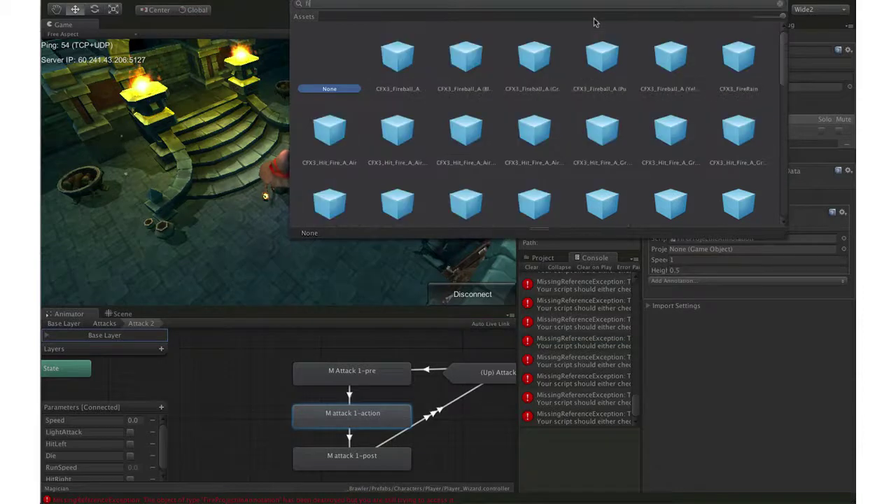
{"action": "type", "text": "reballsma"}
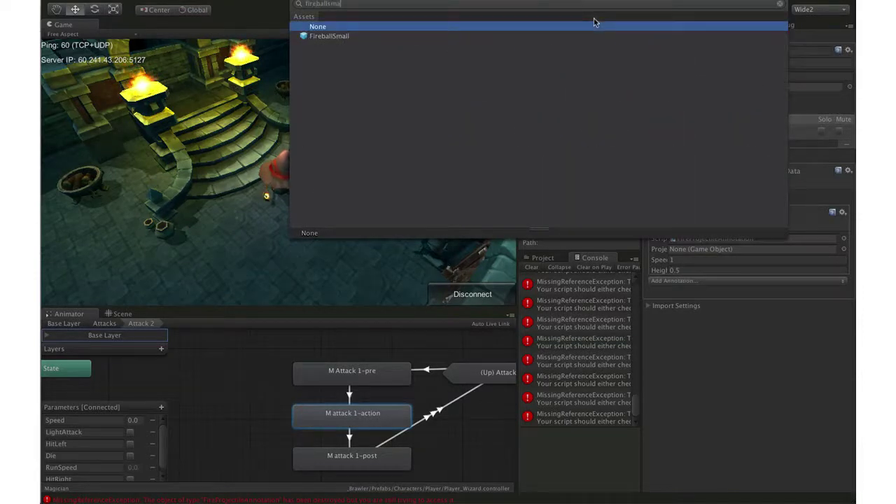
{"action": "key", "text": "Down"}
{"action": "key", "text": "Return"}
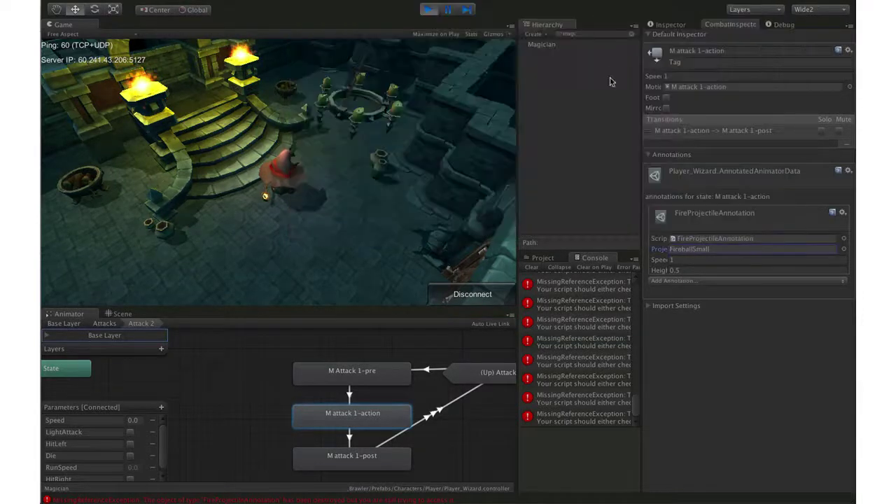
{"action": "left_click", "coordinate": [700, 258]}
{"action": "type", "text": "7"}
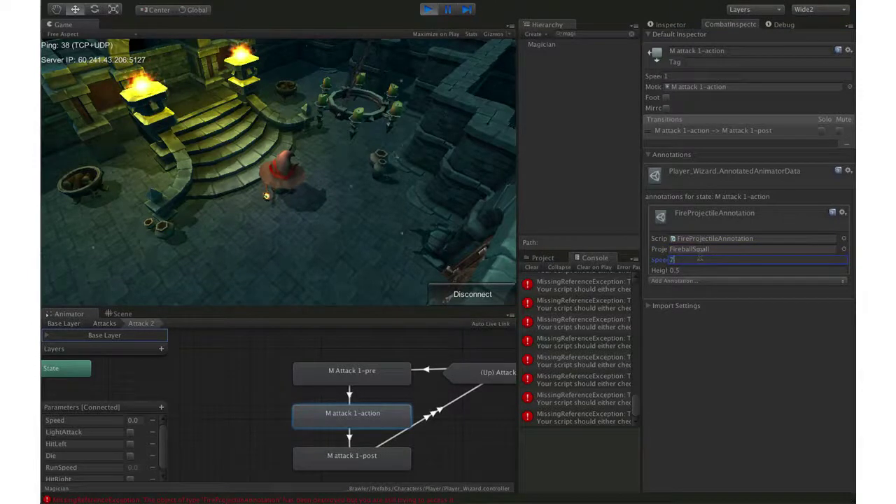
Stop the running game and clear the console messages.
{"action": "left_click", "coordinate": [425, 10]}
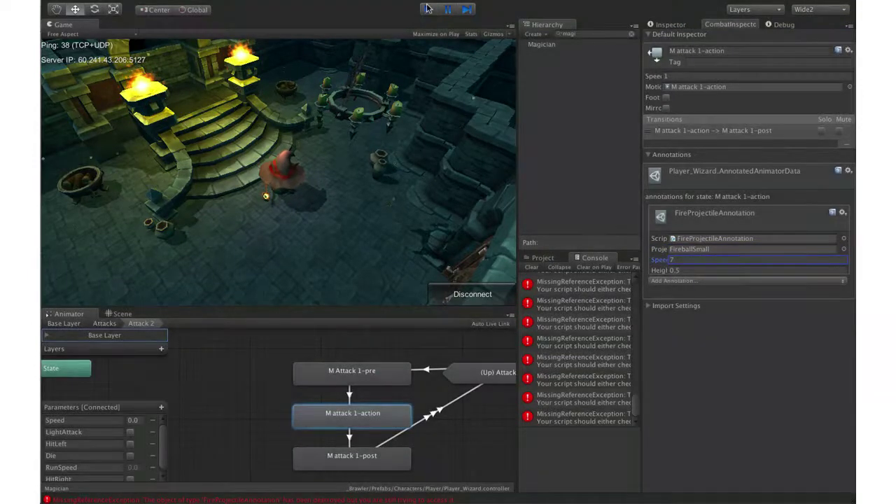
{"action": "left_click", "coordinate": [532, 268]}
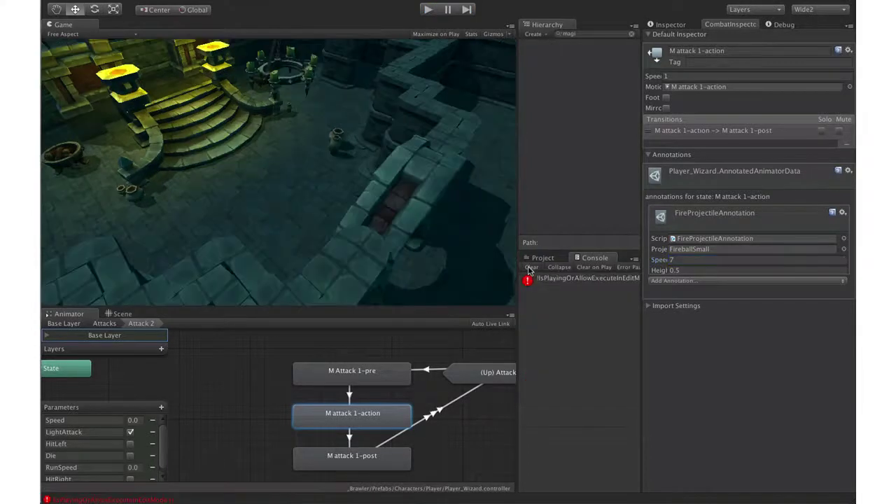
Clear the console, leave Attack 2 and open the Attack 3 sub-state machine.
{"action": "left_click", "coordinate": [531, 267]}
{"action": "left_click", "coordinate": [451, 452]}
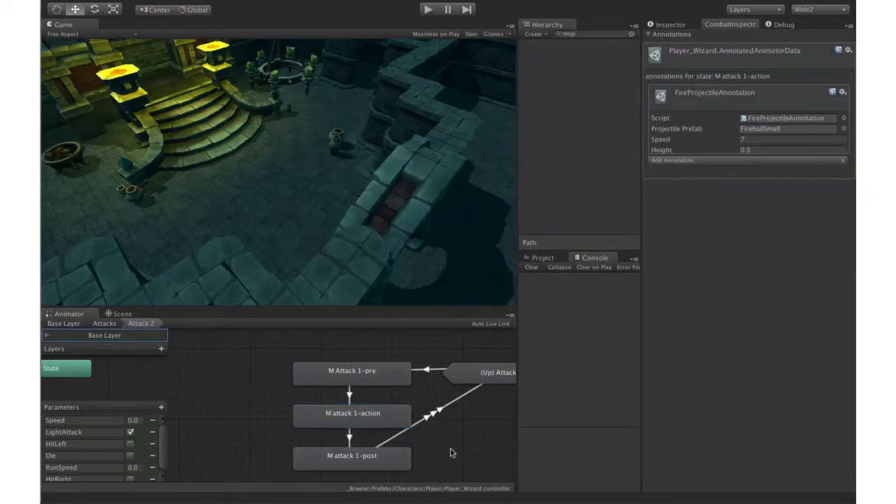
{"action": "left_click", "coordinate": [465, 429]}
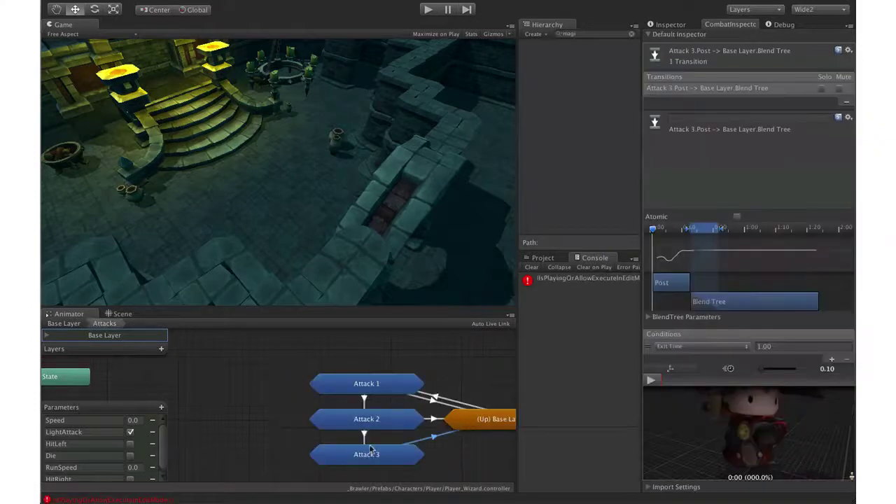
{"action": "left_click", "coordinate": [371, 451]}
{"action": "double_click", "coordinate": [371, 401]}
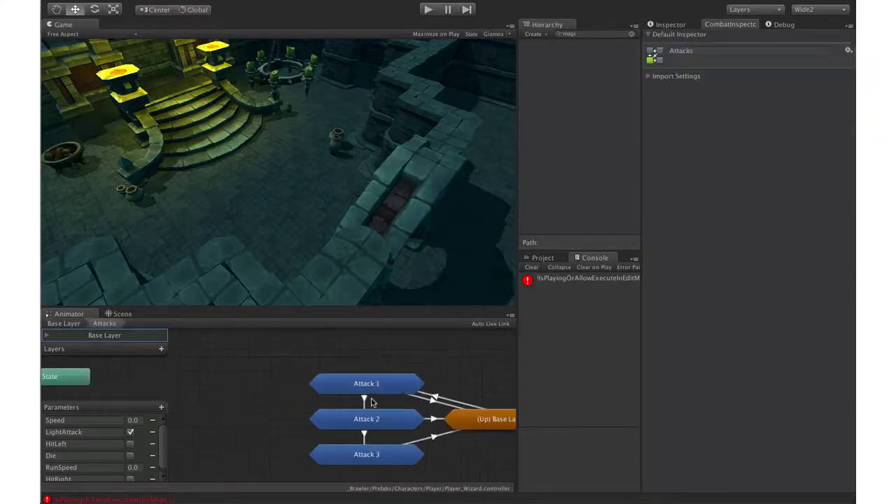
{"action": "double_click", "coordinate": [381, 455]}
Select the M attack 2-action state in Attack 3 and add a FireProjectileAnnotation to it.
{"action": "left_click", "coordinate": [357, 412]}
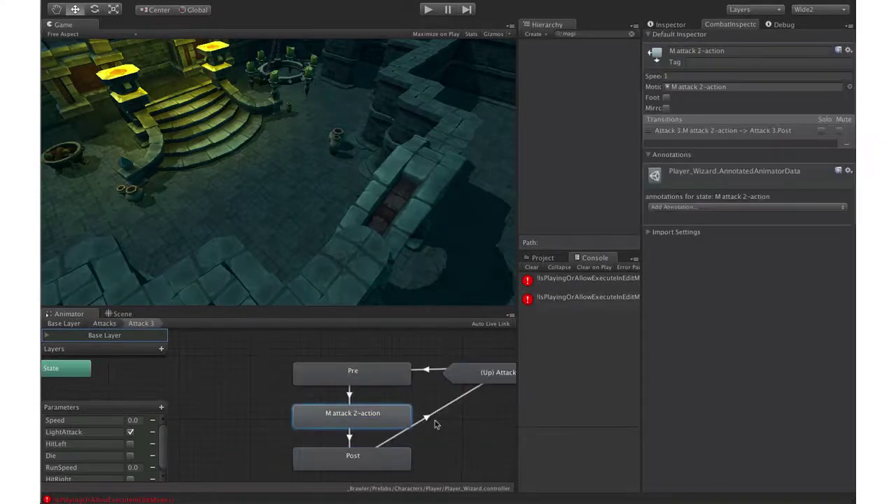
{"action": "left_click", "coordinate": [678, 206]}
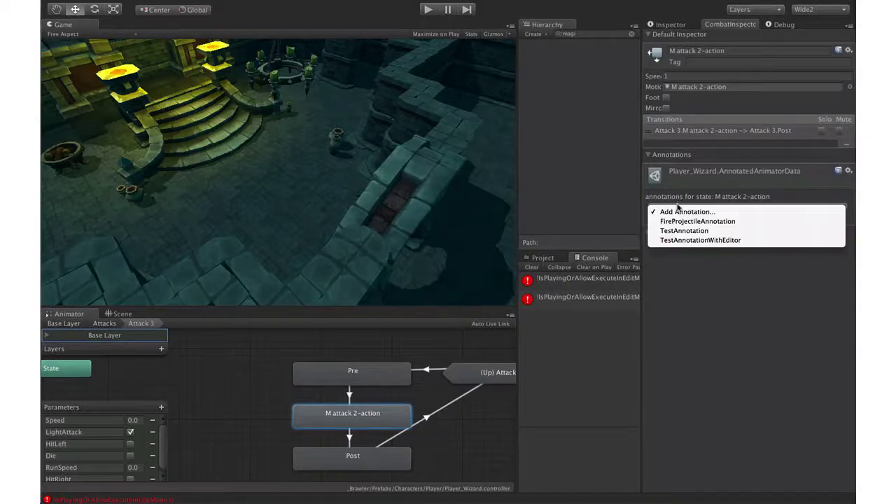
{"action": "left_click", "coordinate": [693, 221]}
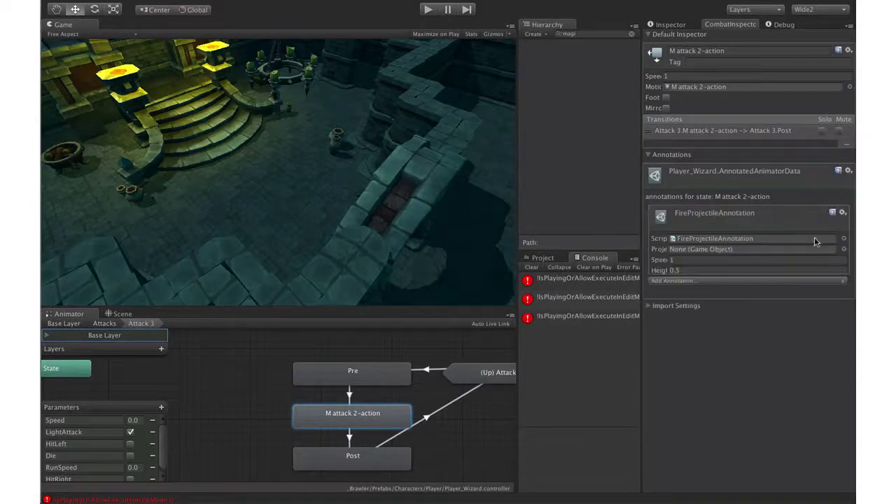
Assign the FireballBig prefab as the projectile of Attack 3's annotation, set its speed to 6 and return to the Attacks level.
{"action": "left_click", "coordinate": [843, 248]}
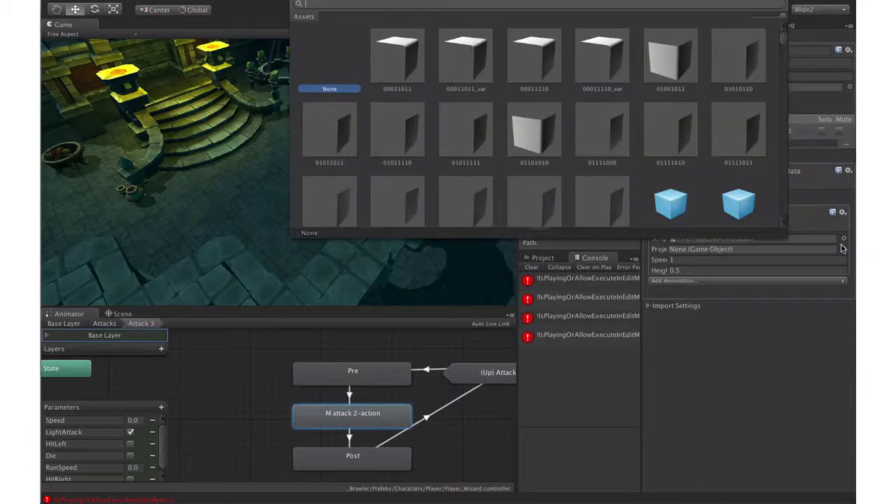
{"action": "type", "text": "fireball"}
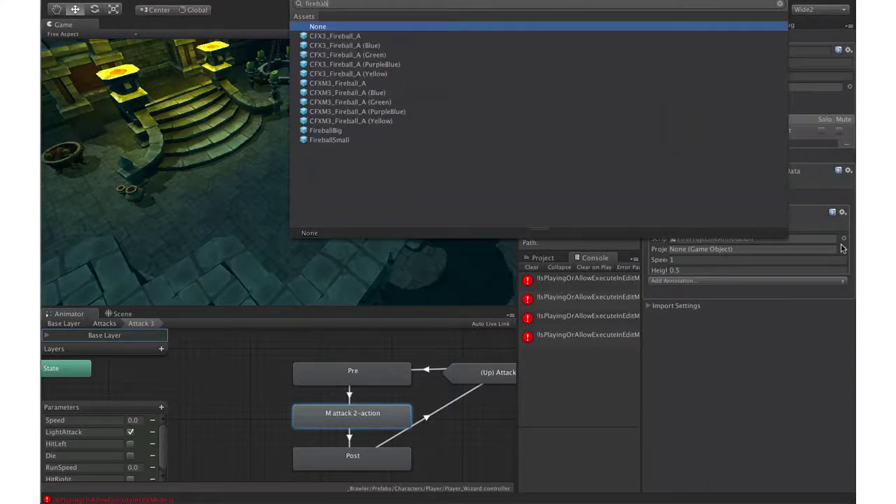
{"action": "type", "text": "big"}
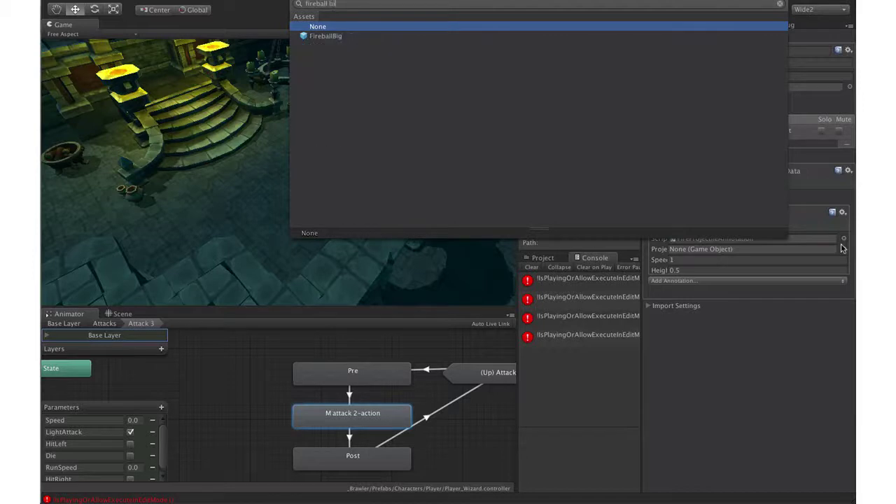
{"action": "key", "text": "Down"}
{"action": "key", "text": "Return"}
{"action": "left_click", "coordinate": [819, 260]}
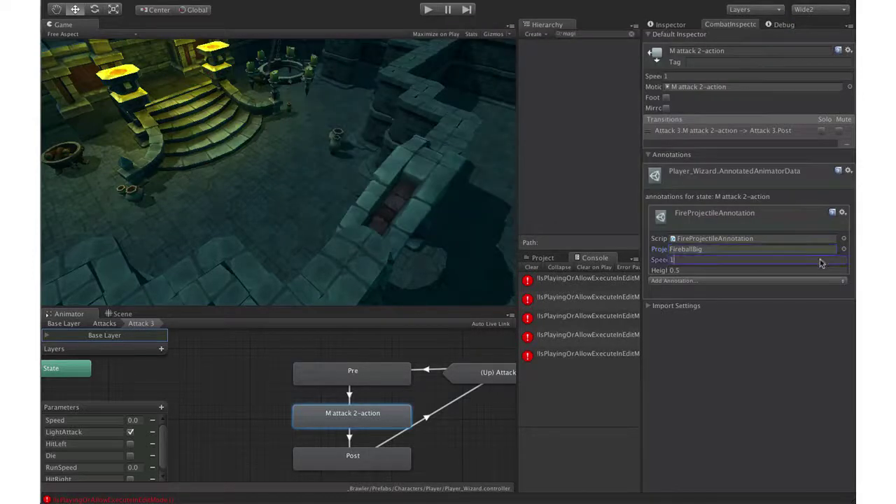
{"action": "type", "text": "5"}
{"action": "type", "text": "6"}
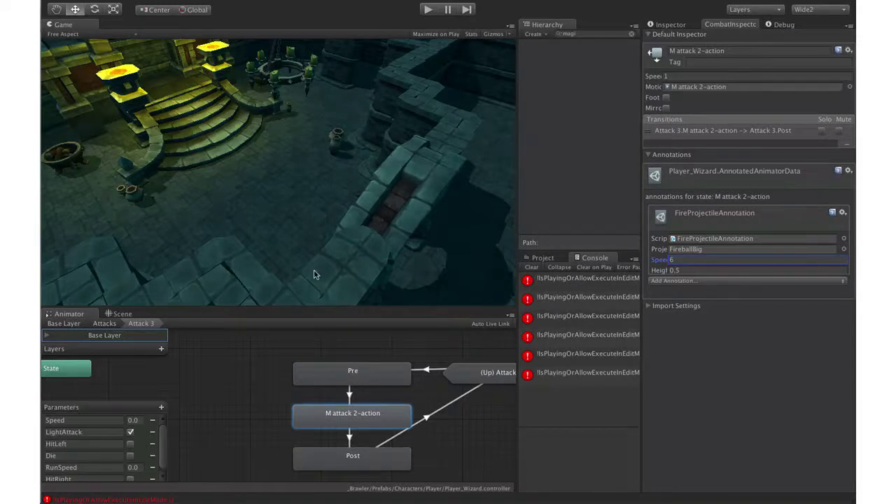
{"action": "left_click", "coordinate": [285, 373]}
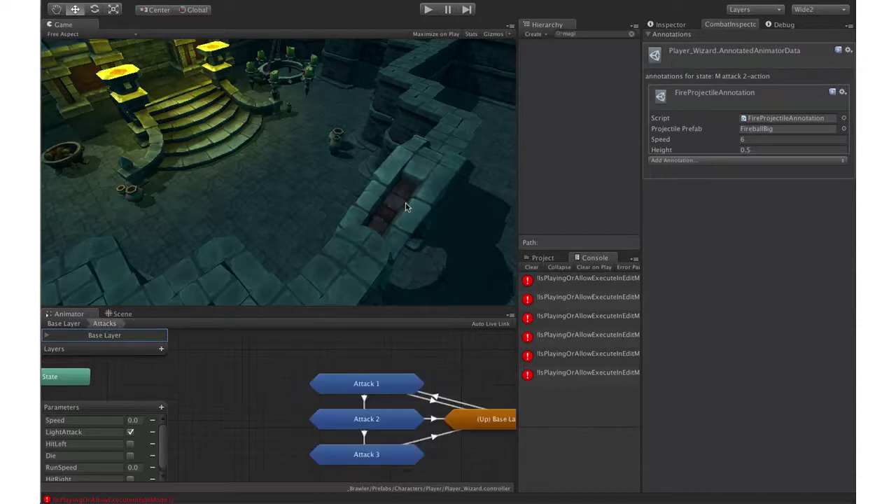
Run the game and move the wizard around the dungeon near the stairs to test its fireball attacks.
{"action": "left_click", "coordinate": [427, 10]}
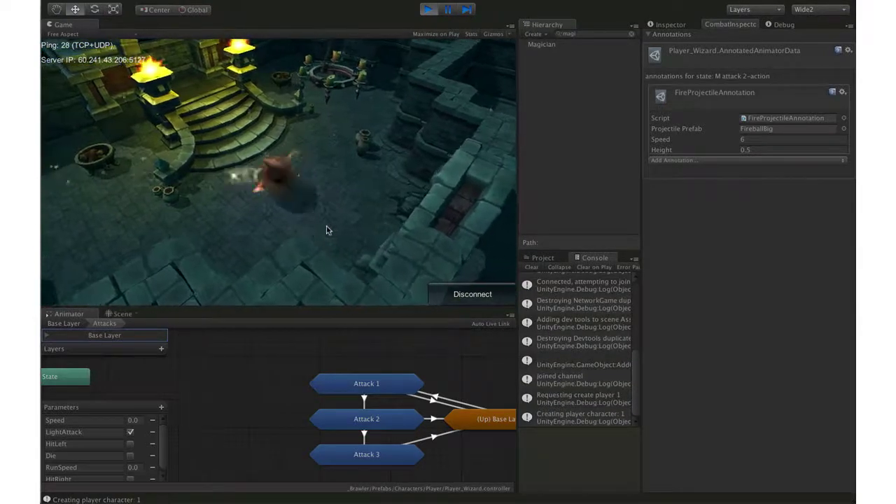
{"action": "key", "text": "d"}
{"action": "key", "text": "w"}
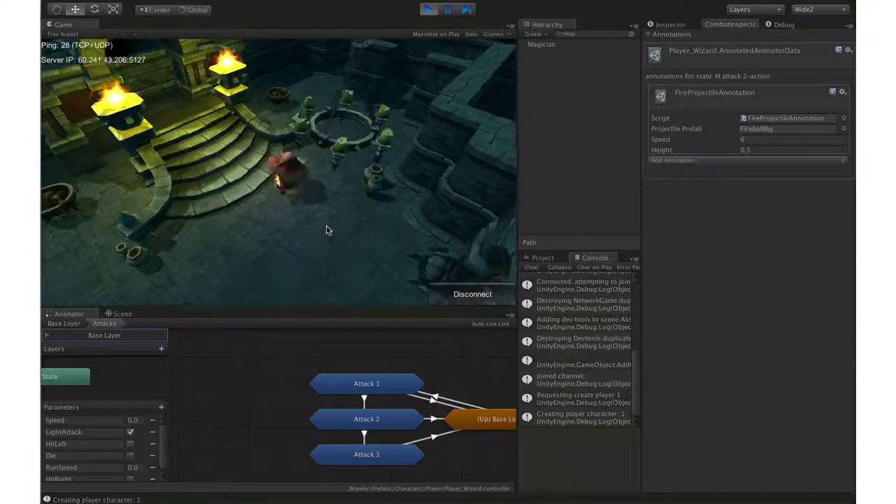
{"action": "key", "text": "s"}
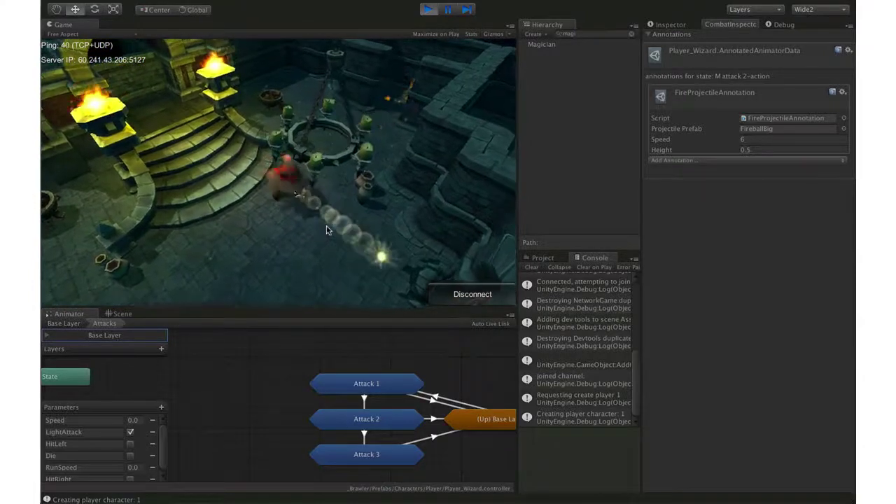
{"action": "key", "text": "s"}
{"action": "key", "text": "d"}
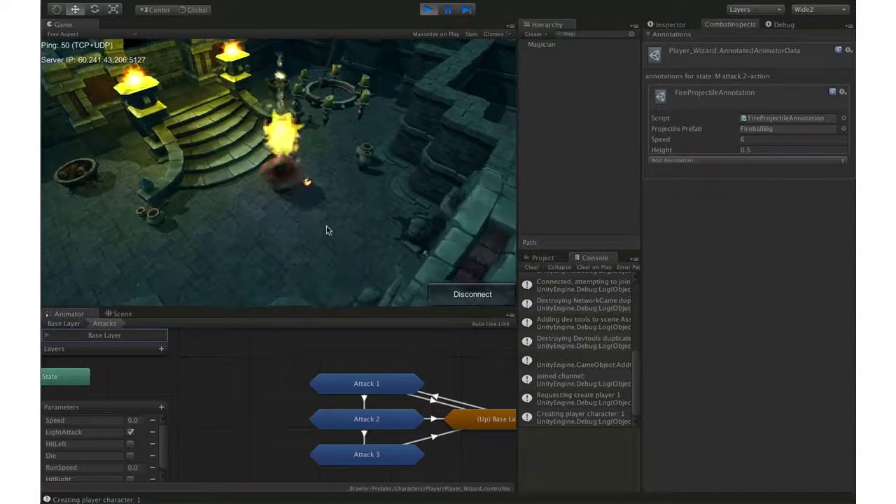
{"action": "key", "text": "a"}
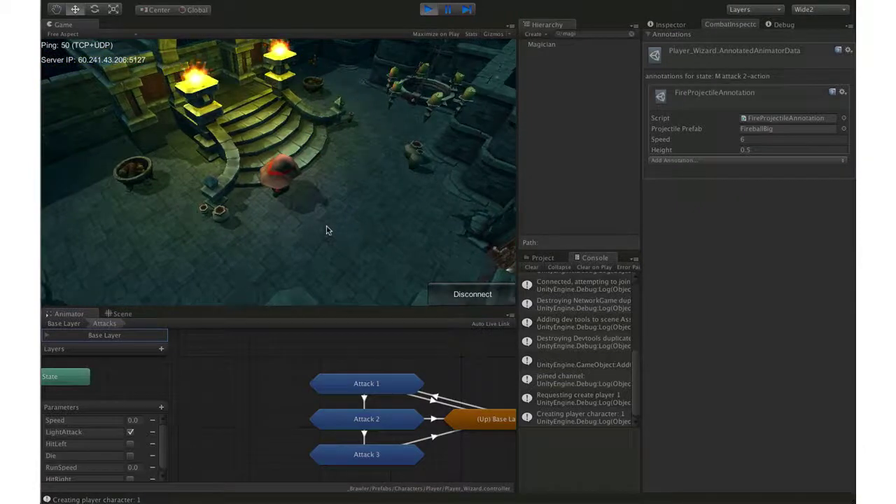